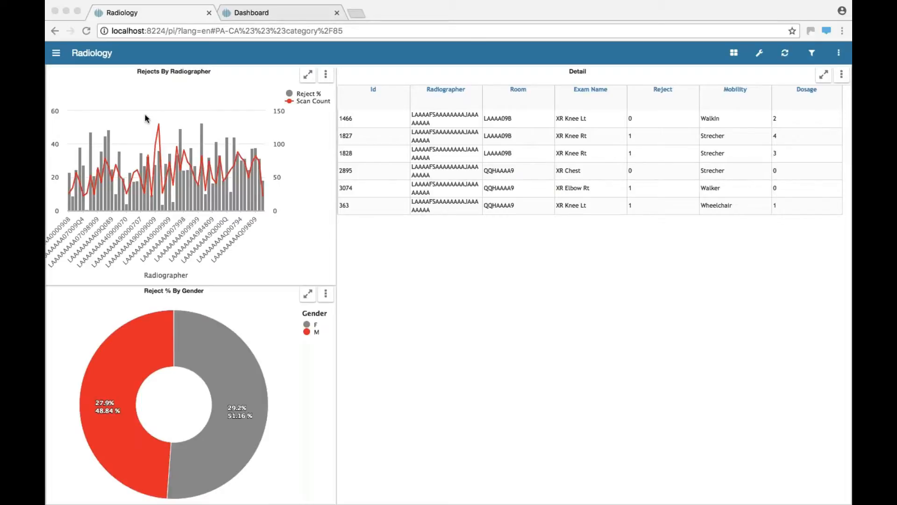
# Zoom into the middle portion of the Rejects By Radiographer chart, and reset the zoom.
pyautogui.rightClick(139, 113)
pyautogui.click(131, 121)
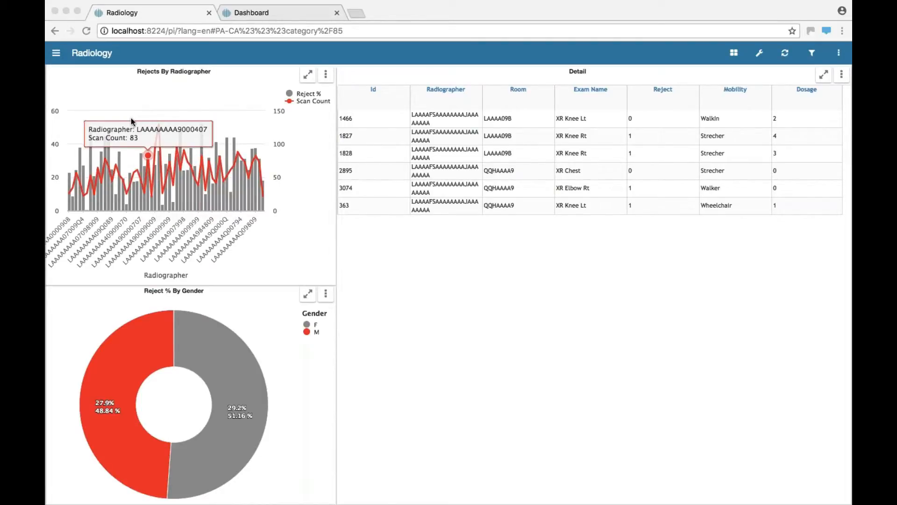
pyautogui.moveTo(156, 126); pyautogui.dragTo(263, 140)
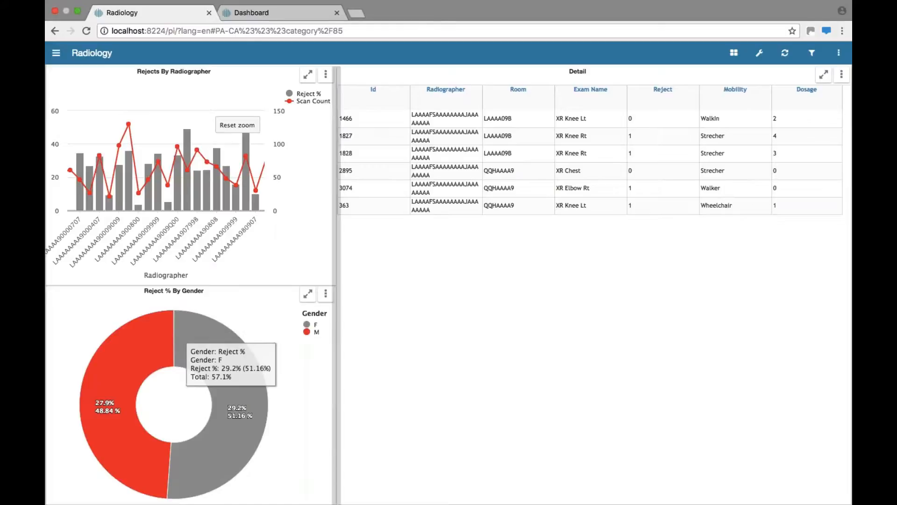
pyautogui.click(238, 125)
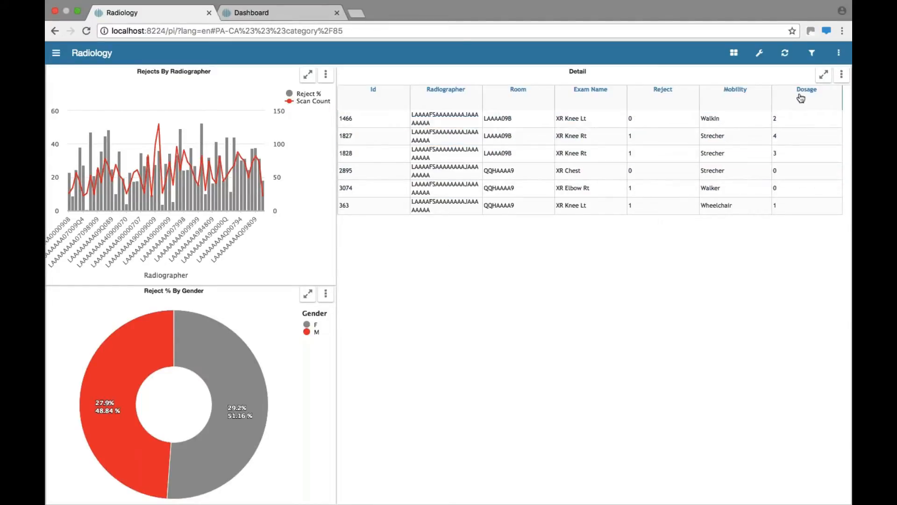
# Create a new chart from the Detail panel and set its chart type to Analytics.
pyautogui.click(842, 76)
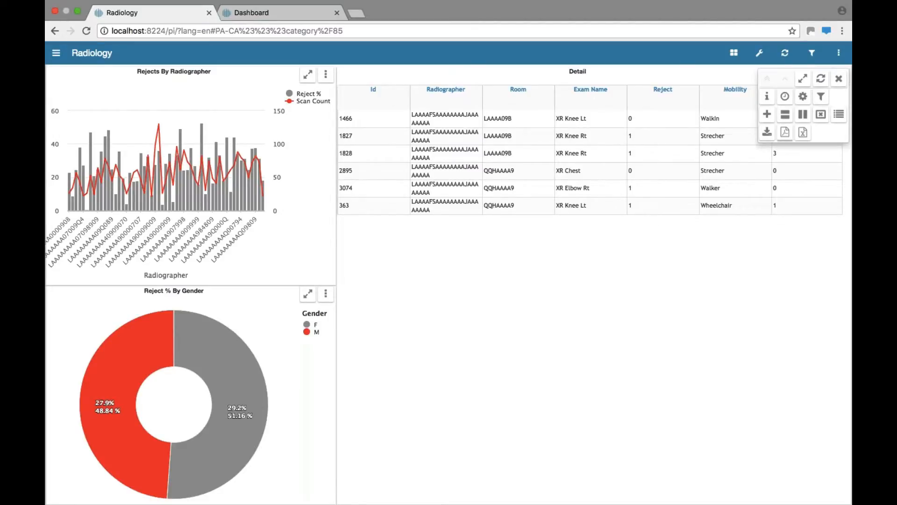
pyautogui.click(768, 115)
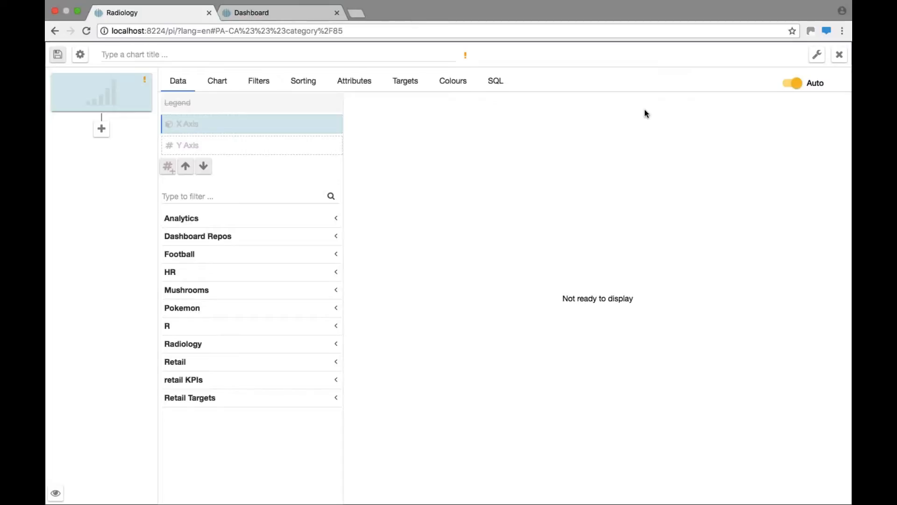
pyautogui.click(221, 86)
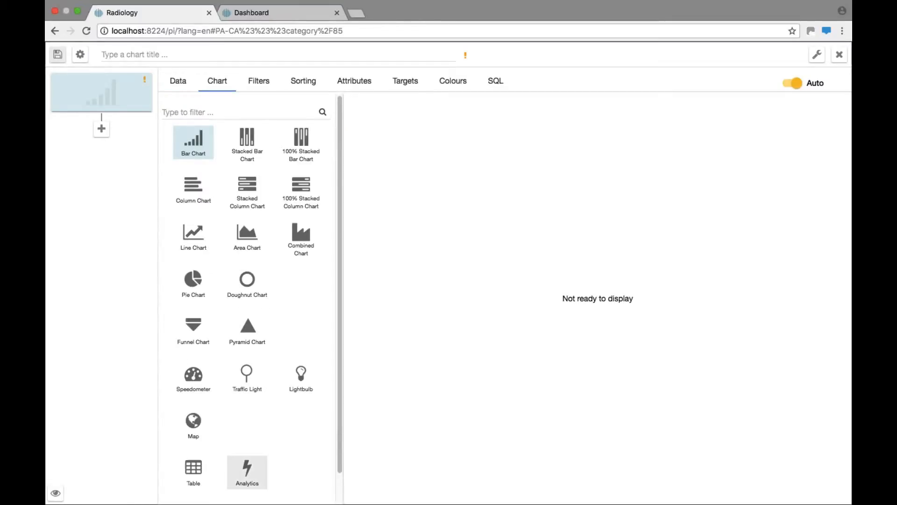
pyautogui.click(245, 475)
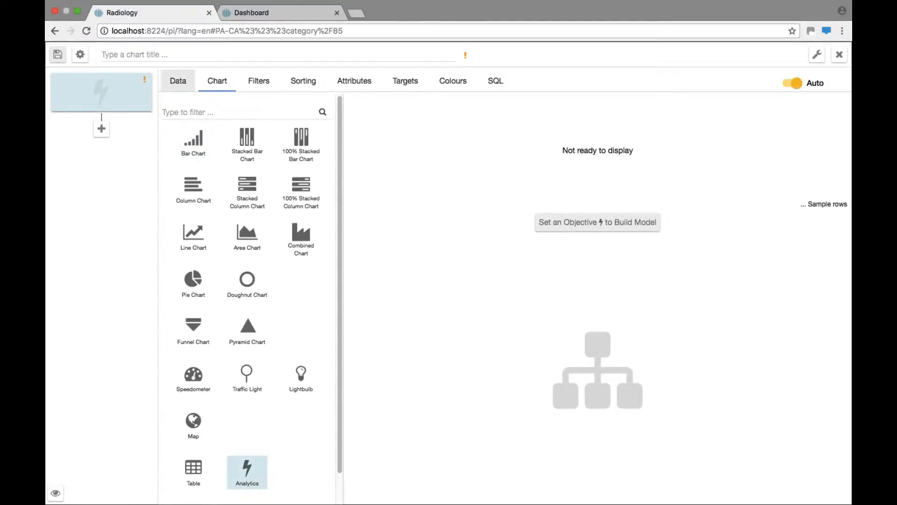
# Assign Exam ID from the Radiology data as the model's row identifier.
pyautogui.click(179, 84)
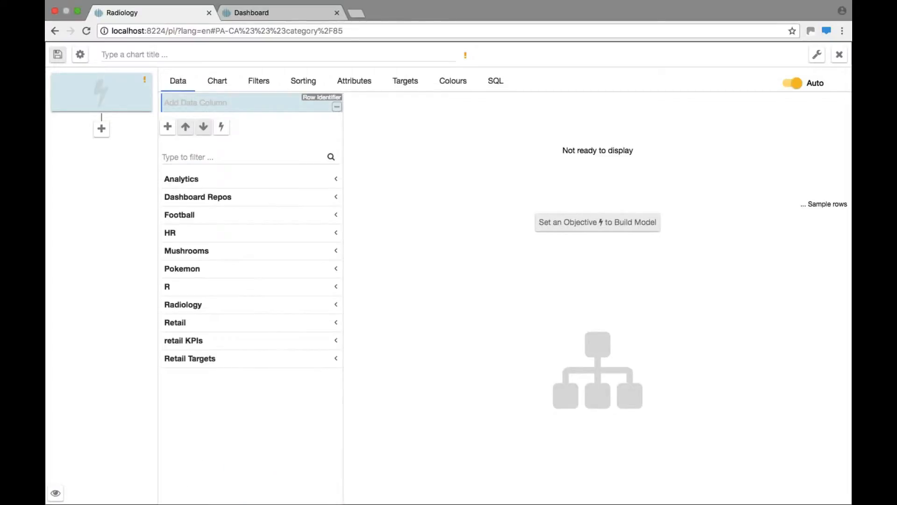
pyautogui.click(322, 304)
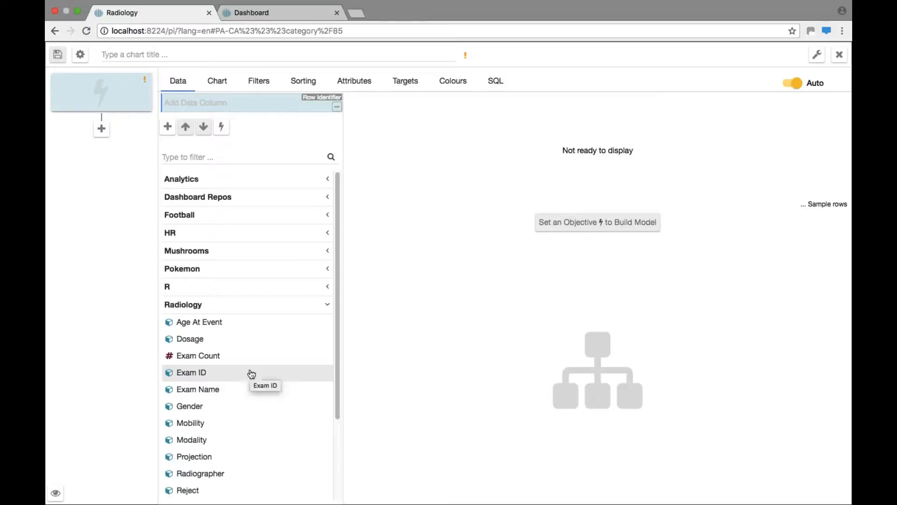
pyautogui.click(251, 373)
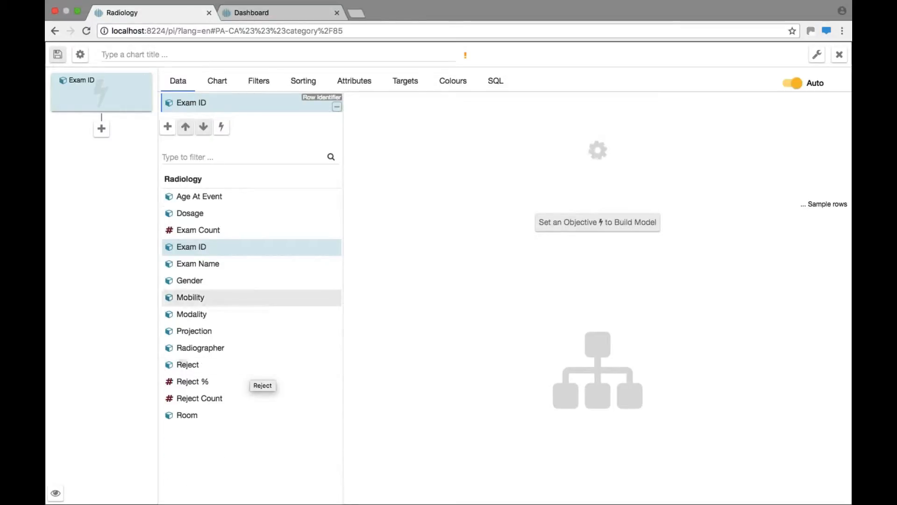
# Add Age At Event, Dosage and Exam Name as data columns below Exam ID.
pyautogui.rightClick(169, 125)
pyautogui.click(166, 127)
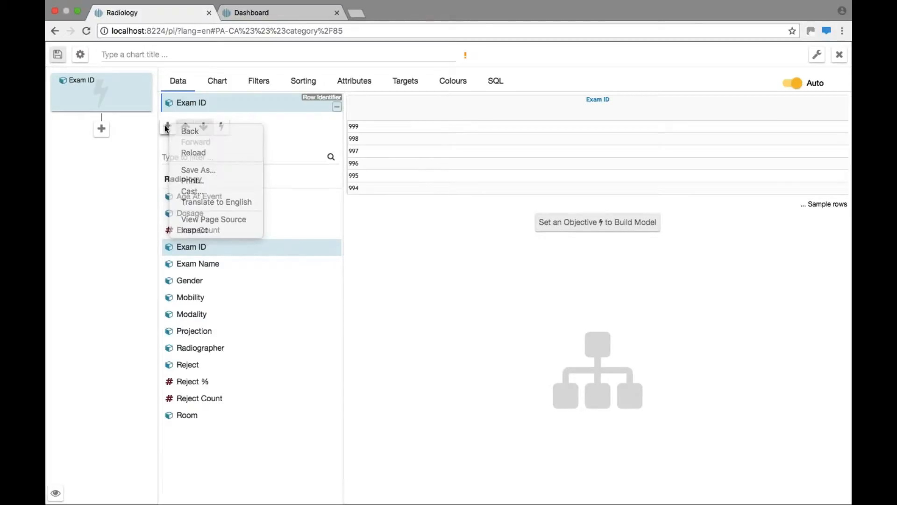
pyautogui.click(167, 127)
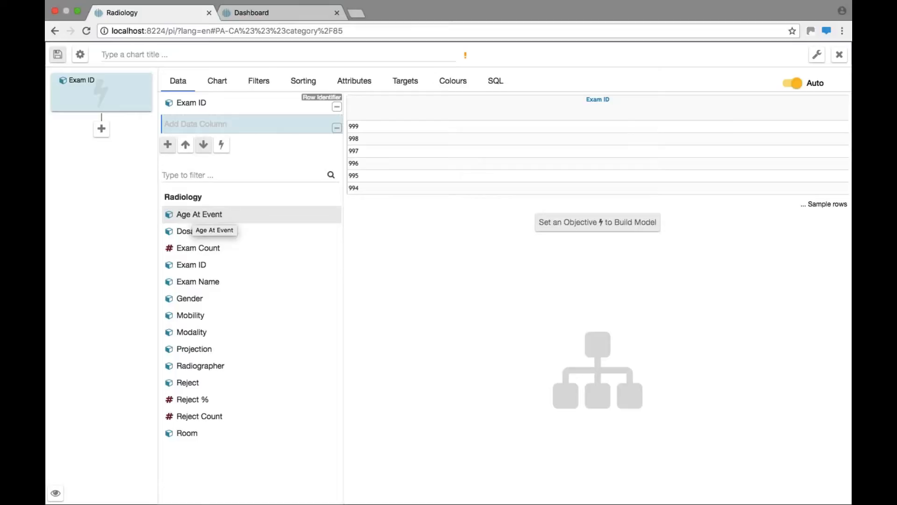
pyautogui.click(207, 218)
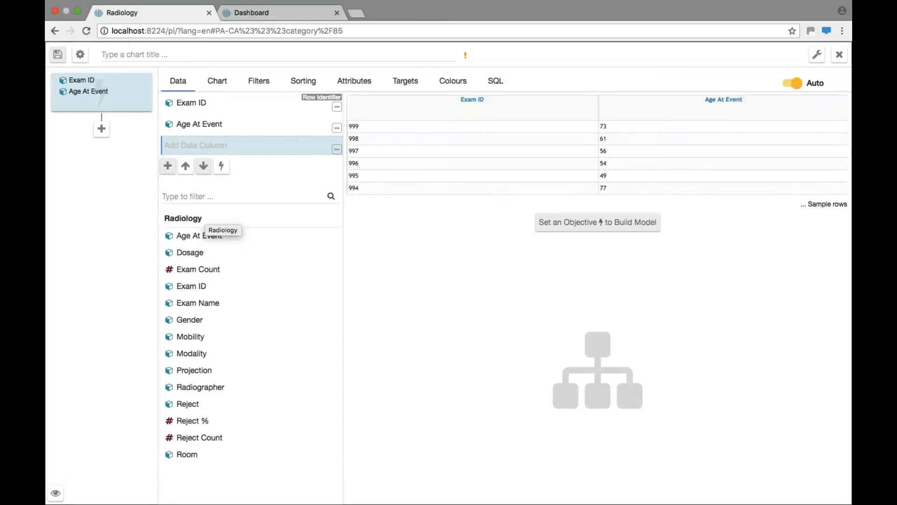
pyautogui.click(188, 255)
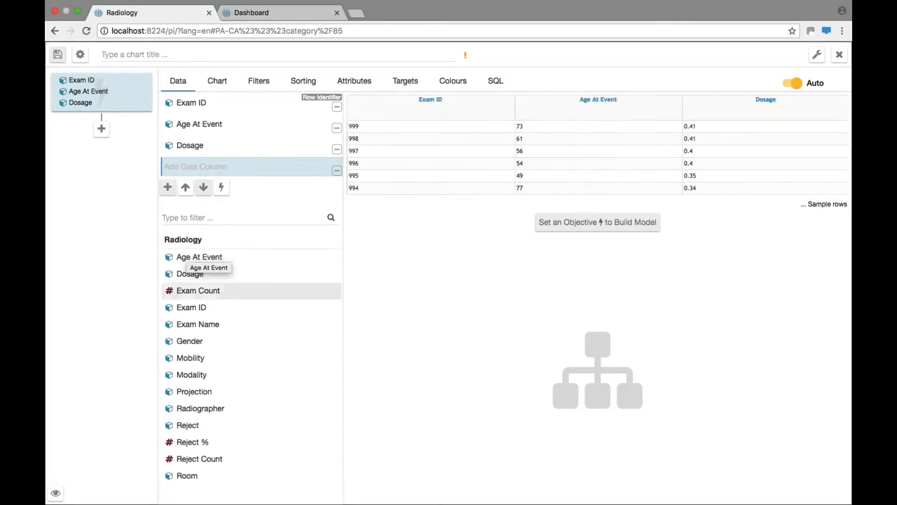
pyautogui.click(190, 327)
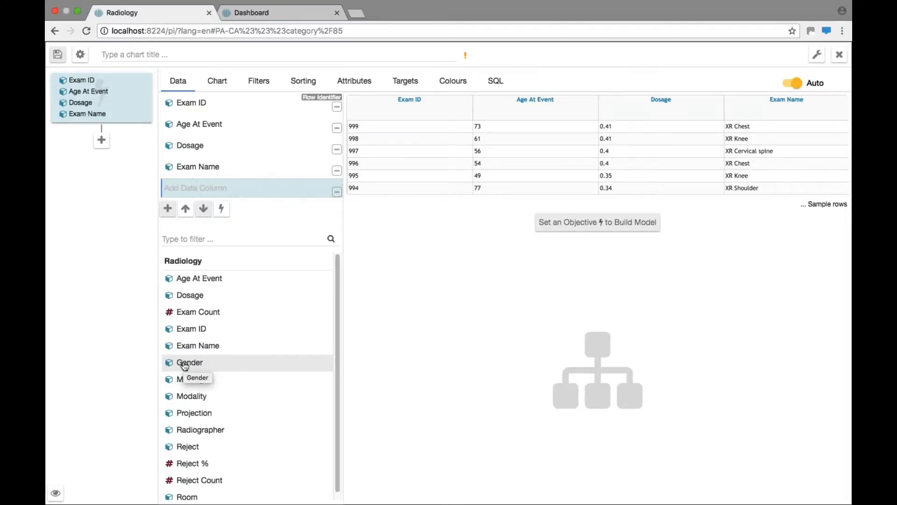
# Add a Gender column, change it to Mobility, and add Modality, Projection and Radiographer as further data columns.
pyautogui.click(185, 364)
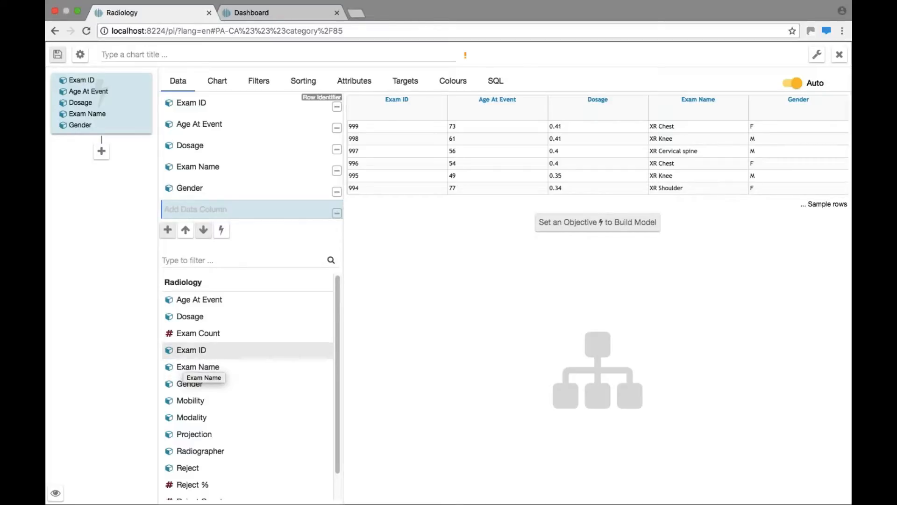
pyautogui.click(192, 188)
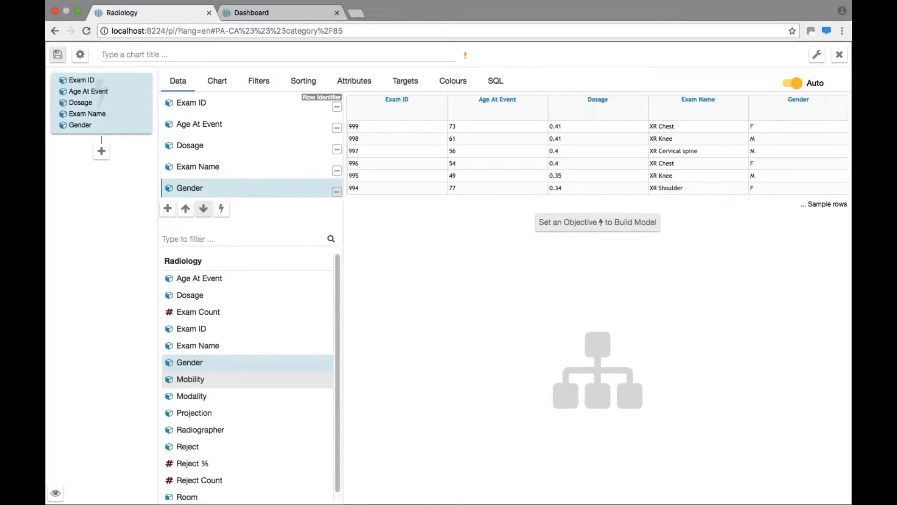
pyautogui.click(190, 379)
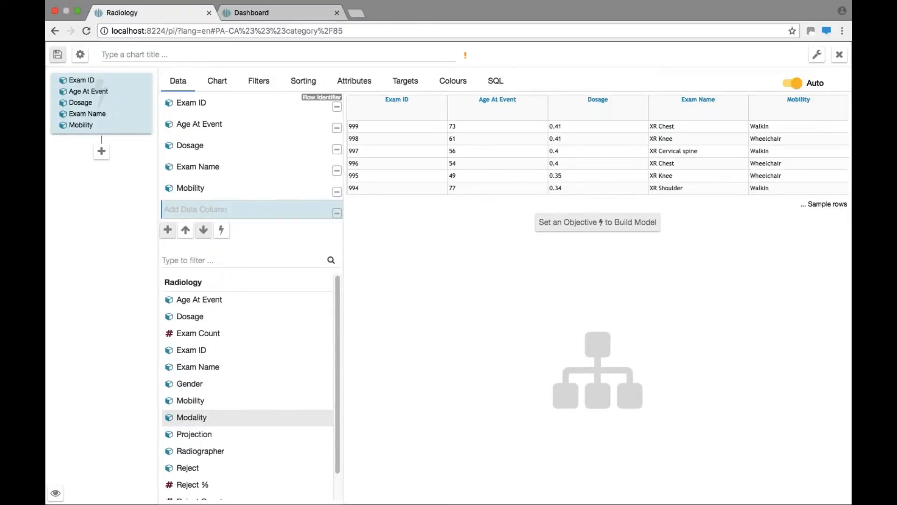
pyautogui.click(190, 418)
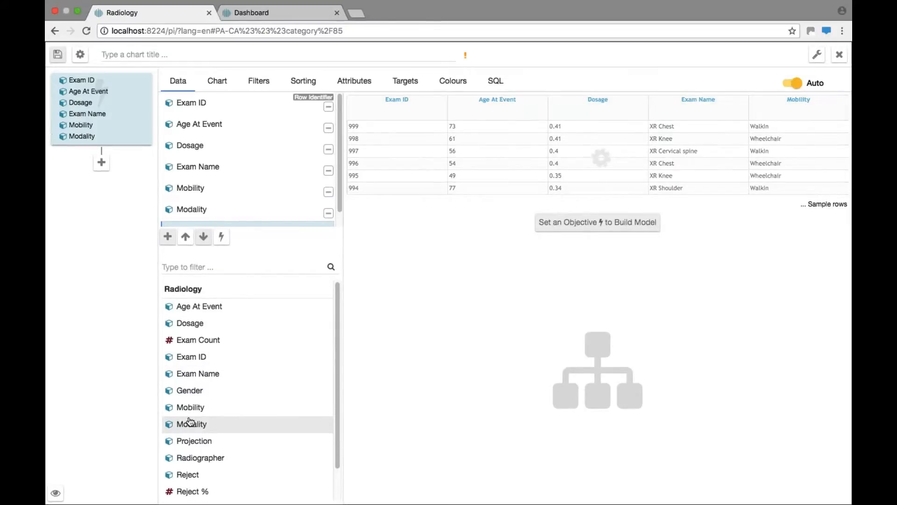
pyautogui.click(193, 443)
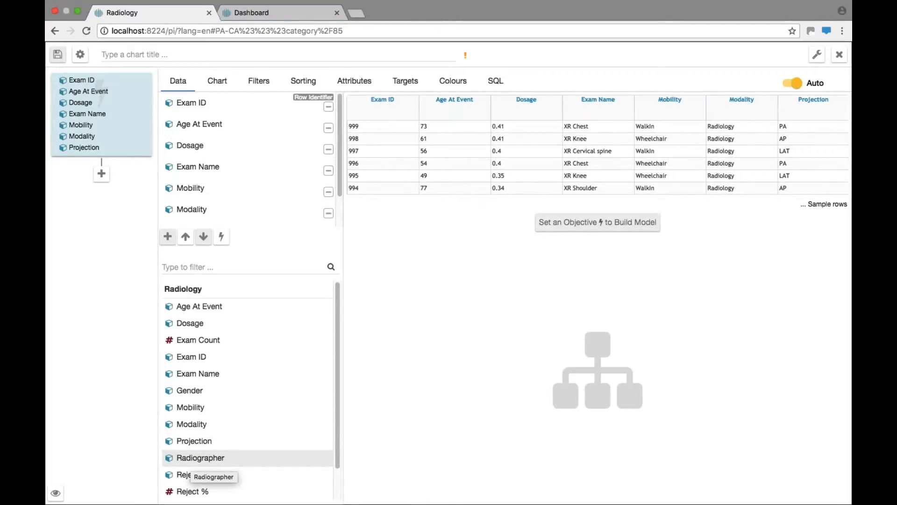
pyautogui.click(201, 460)
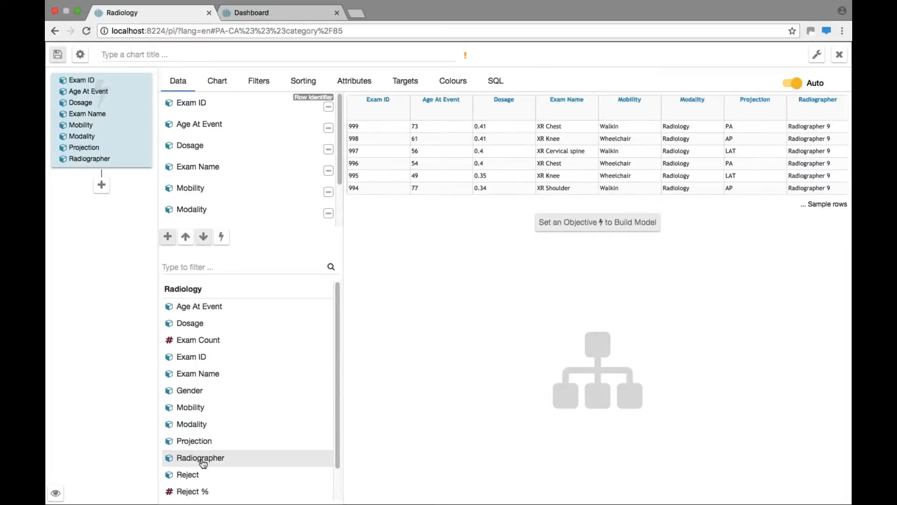
# Add Room, Gender and Reject as the last data columns of the model.
pyautogui.scroll(-2, 337, 472)
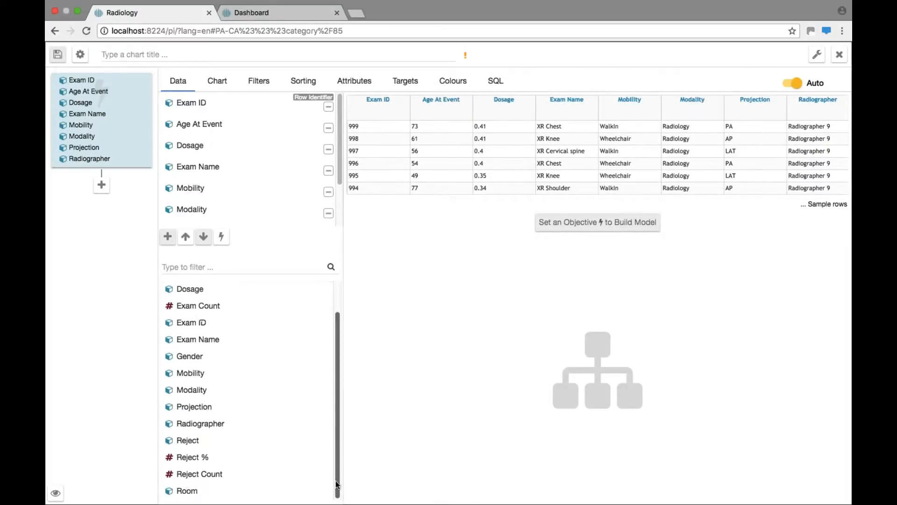
pyautogui.click(214, 492)
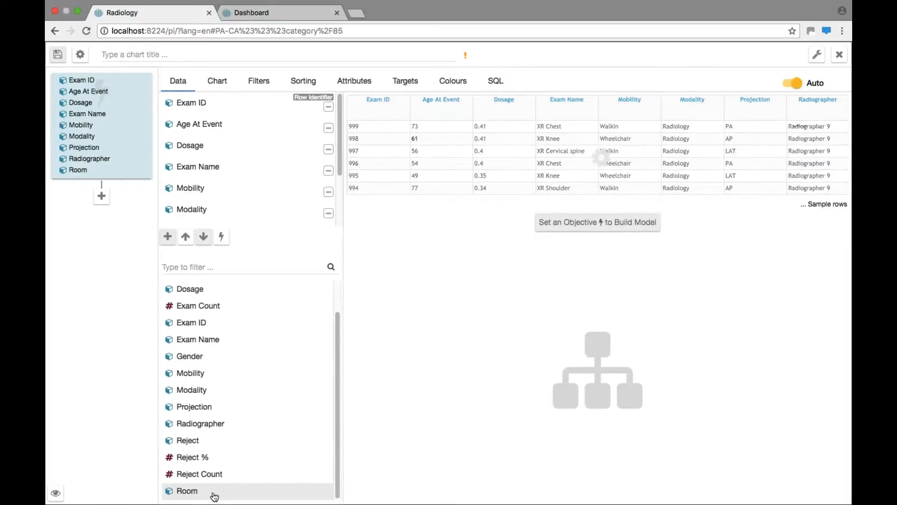
pyautogui.click(201, 360)
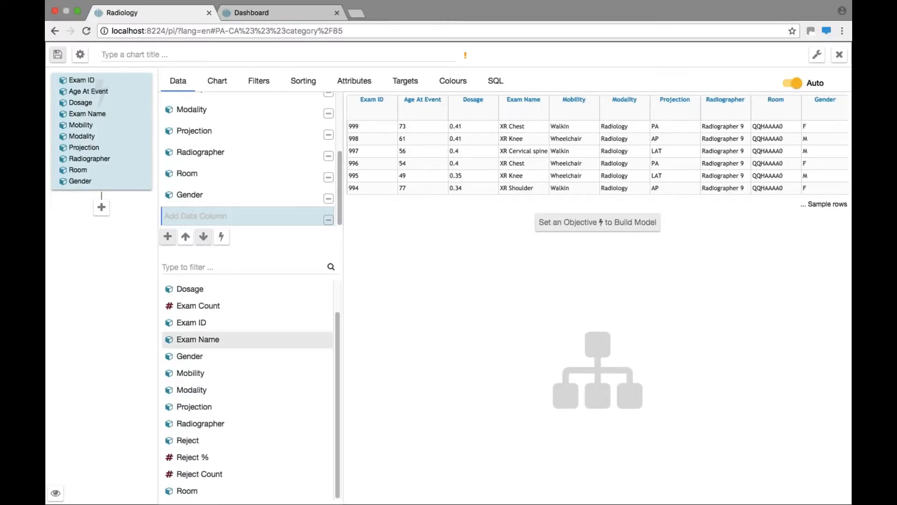
pyautogui.click(211, 442)
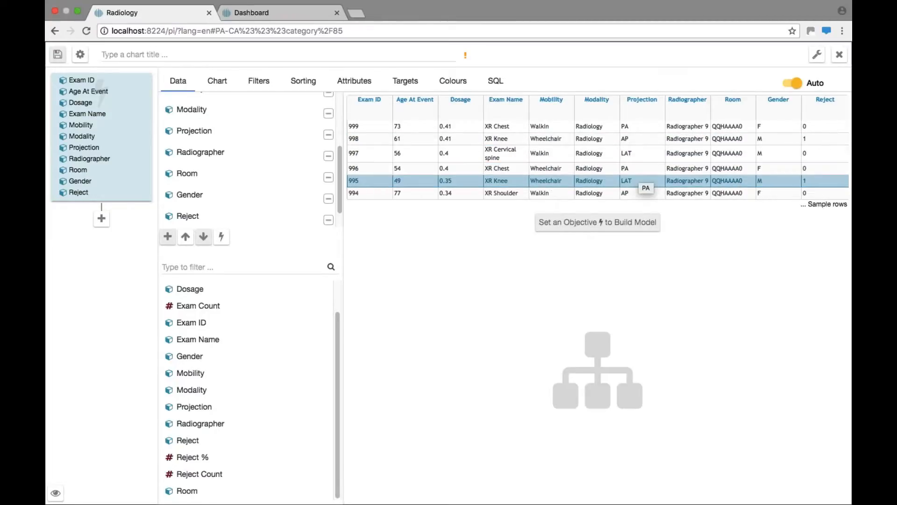
# Set the Reject column as the objective and build the model.
pyautogui.click(240, 214)
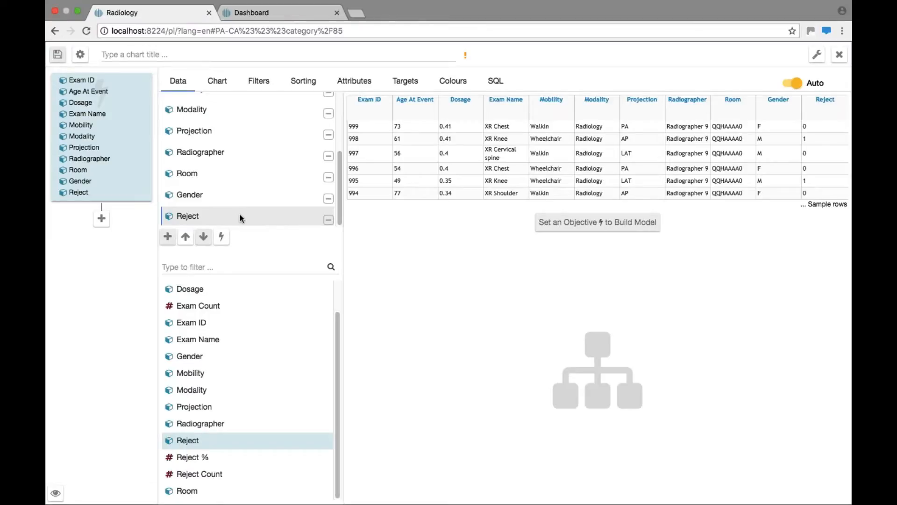
pyautogui.click(224, 238)
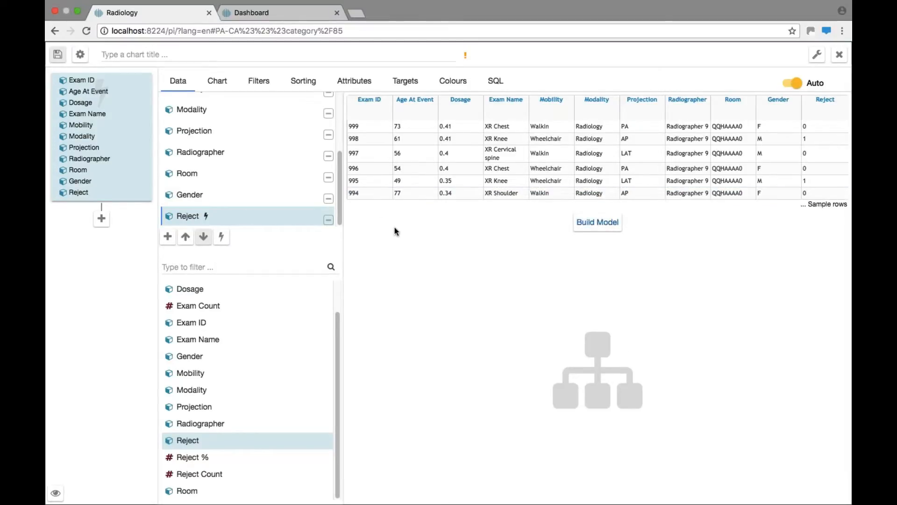
pyautogui.click(596, 230)
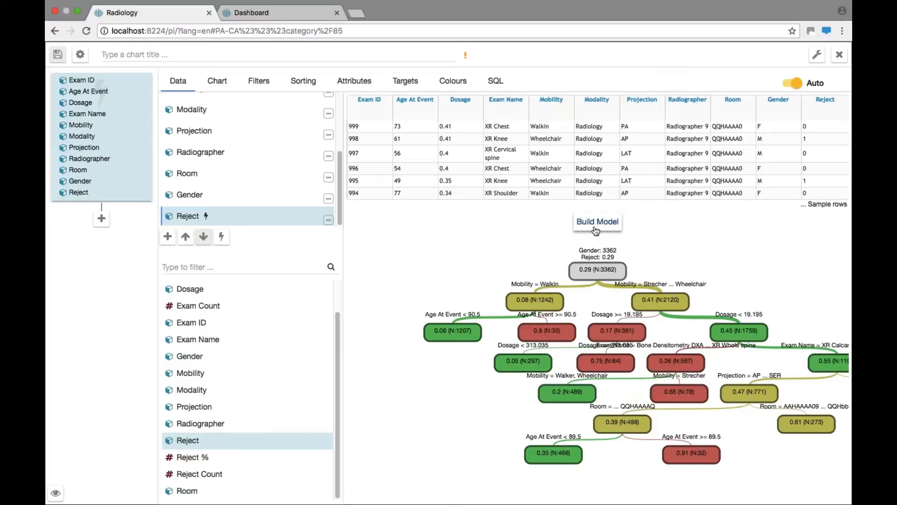
# Title the chart "Xray Model 2" and save it to the dashboard.
pyautogui.click(322, 54)
pyautogui.write('Xray Model')
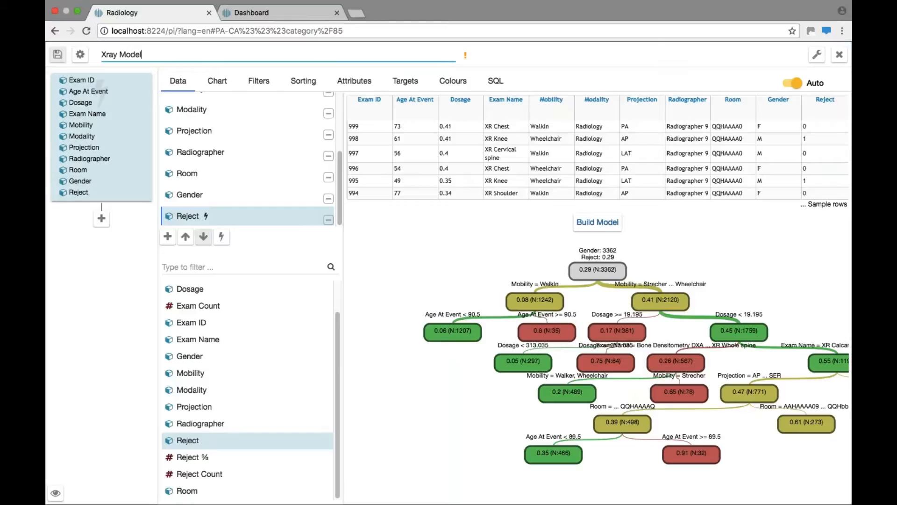
pyautogui.write('2')
pyautogui.click(59, 56)
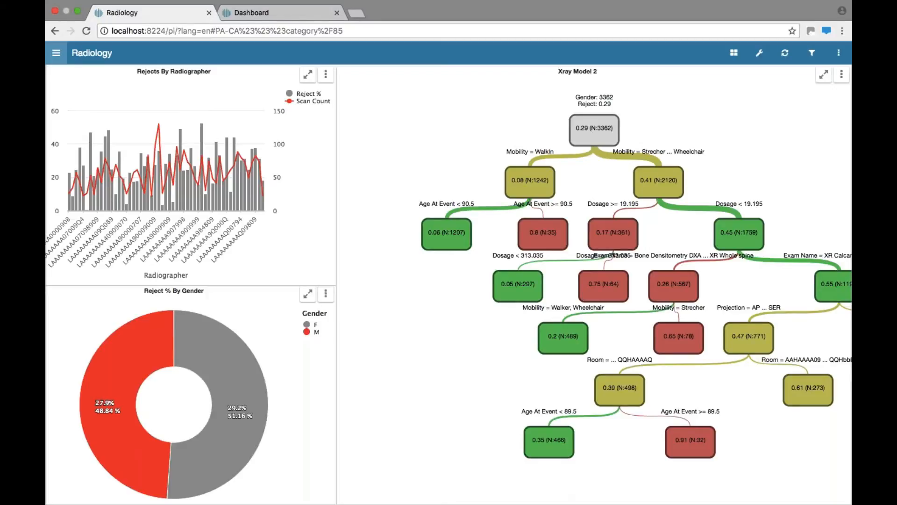
# Examine the Mobility and Age At Event splits and their node details in the Xray Model 2 decision tree.
pyautogui.moveTo(593, 149)
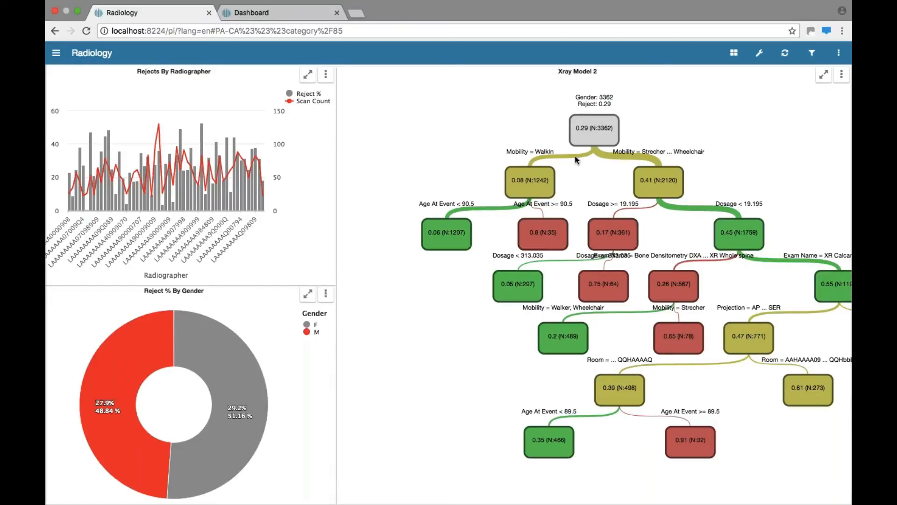
pyautogui.moveTo(658, 191)
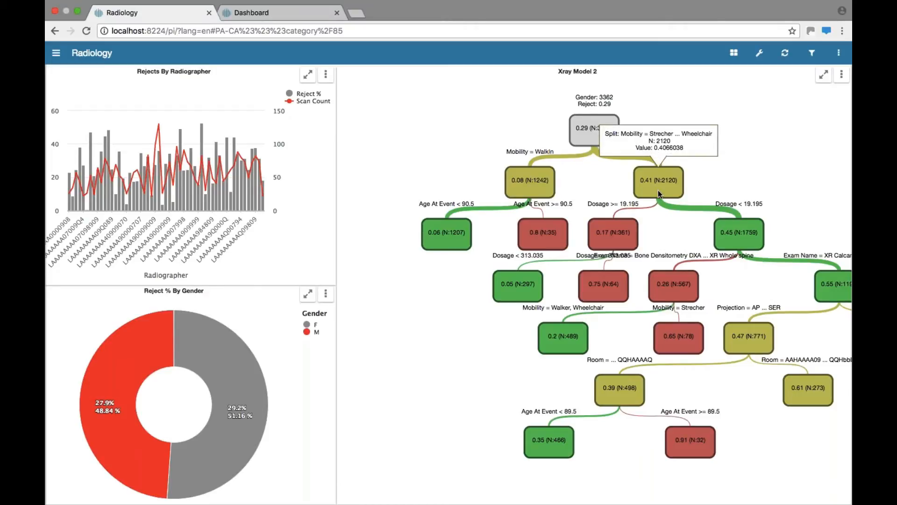
pyautogui.moveTo(544, 189)
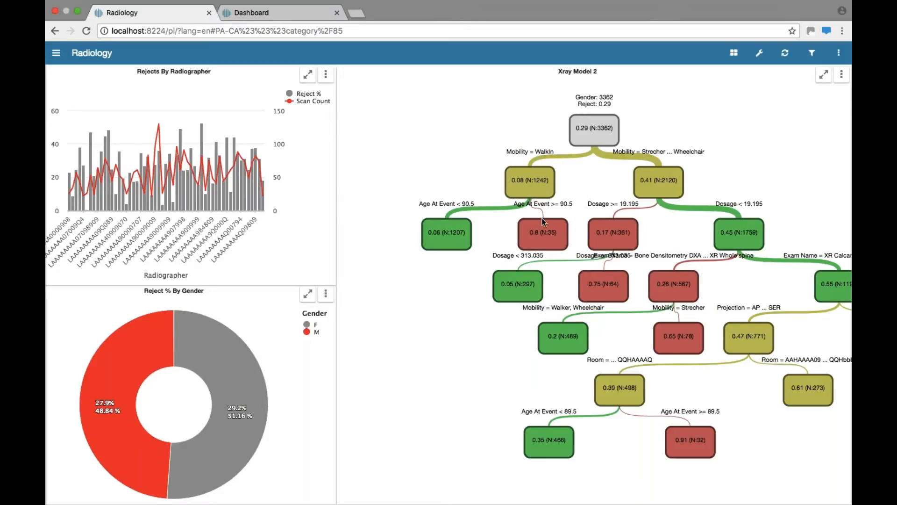
pyautogui.moveTo(543, 223)
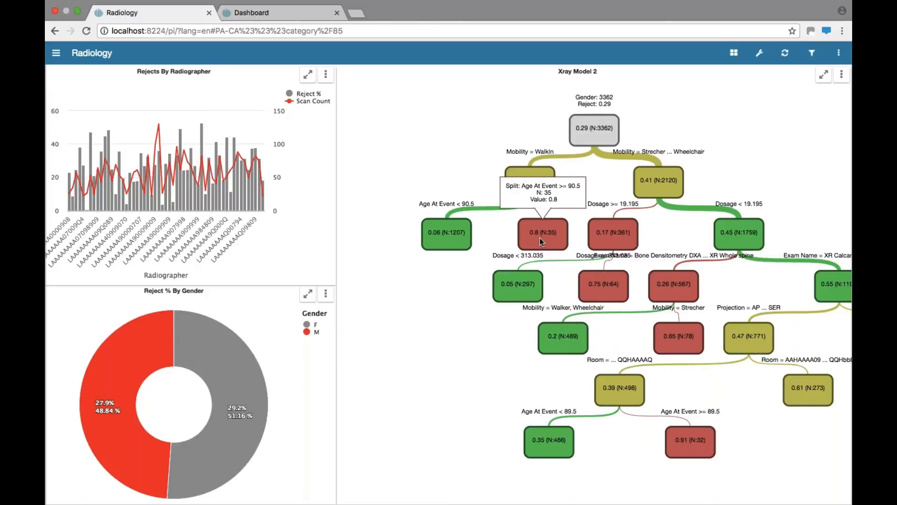
pyautogui.moveTo(441, 240)
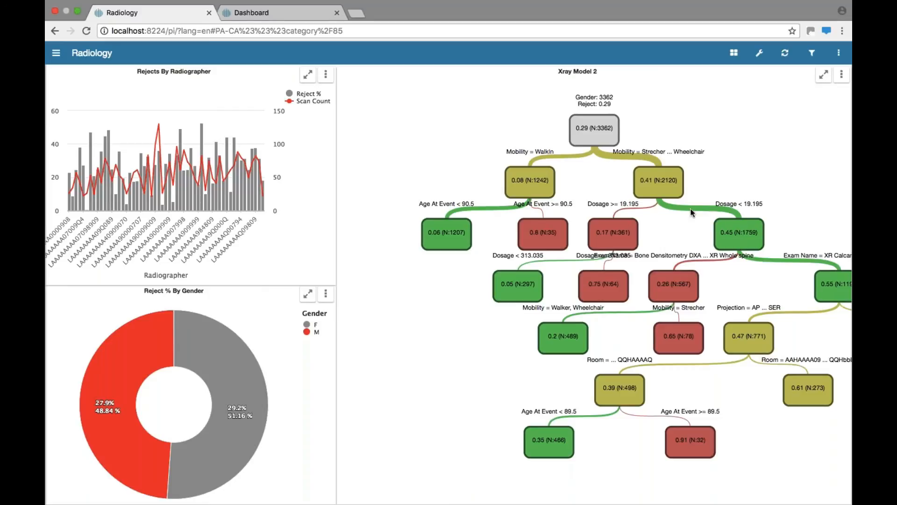
# Examine the node details of the Dosage split at 19.195 and the lowest Room and Age At Event splits in the Xray Model 2 tree.
pyautogui.moveTo(628, 224)
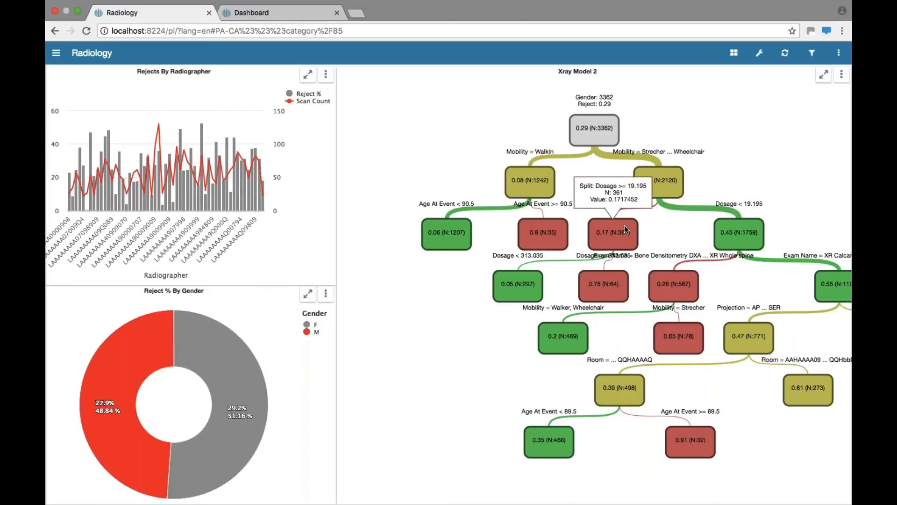
pyautogui.moveTo(727, 242)
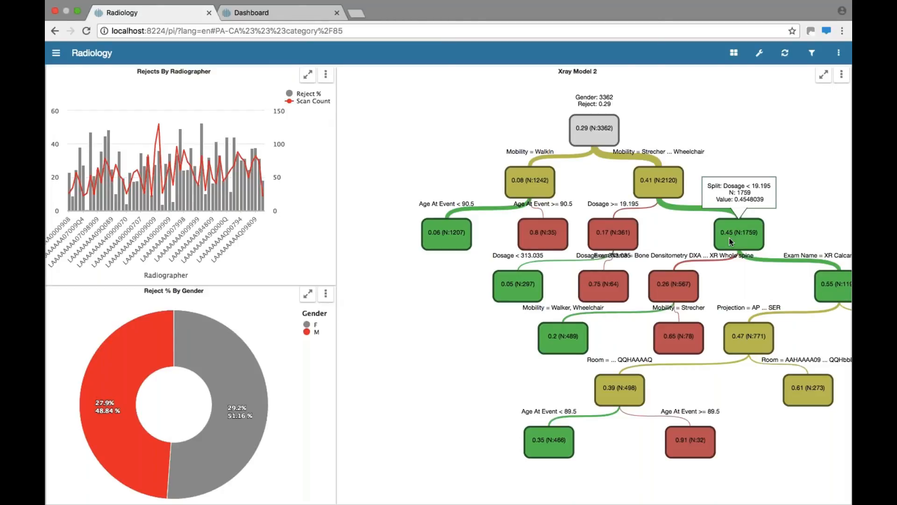
pyautogui.moveTo(692, 282)
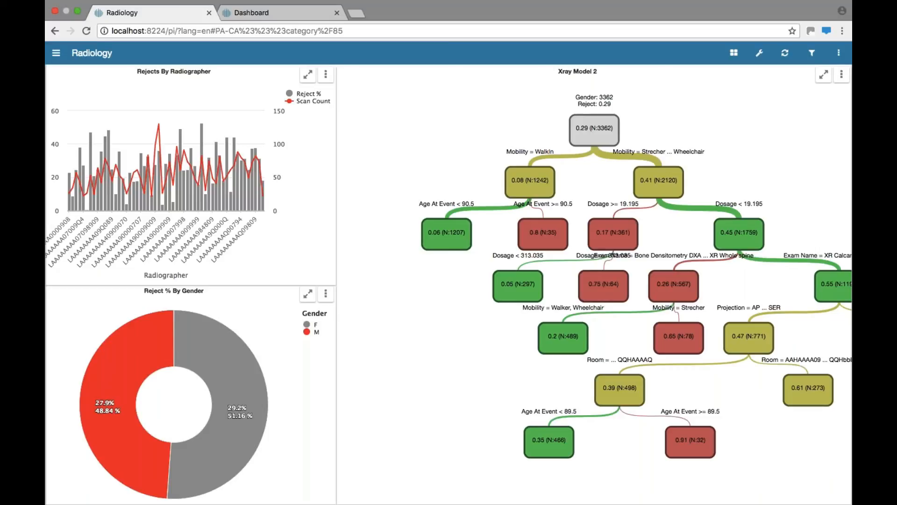
pyautogui.moveTo(687, 430)
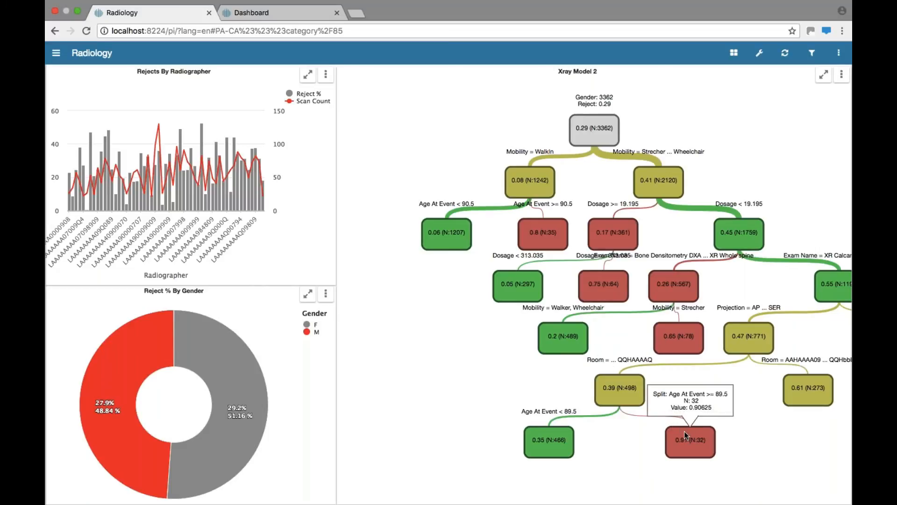
pyautogui.moveTo(560, 436)
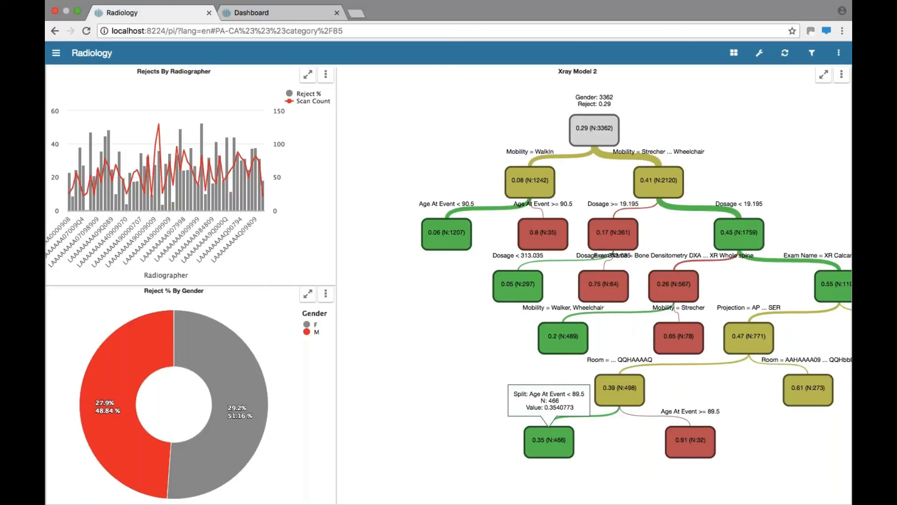
pyautogui.moveTo(616, 400)
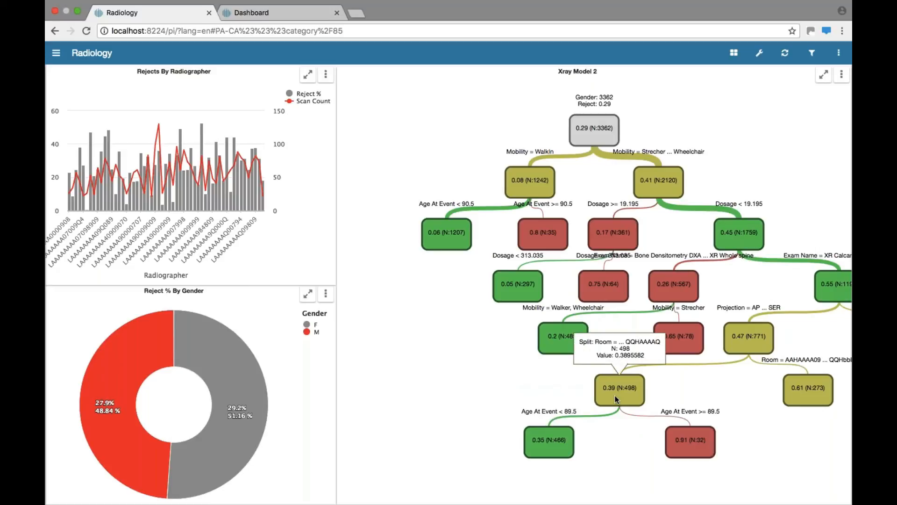